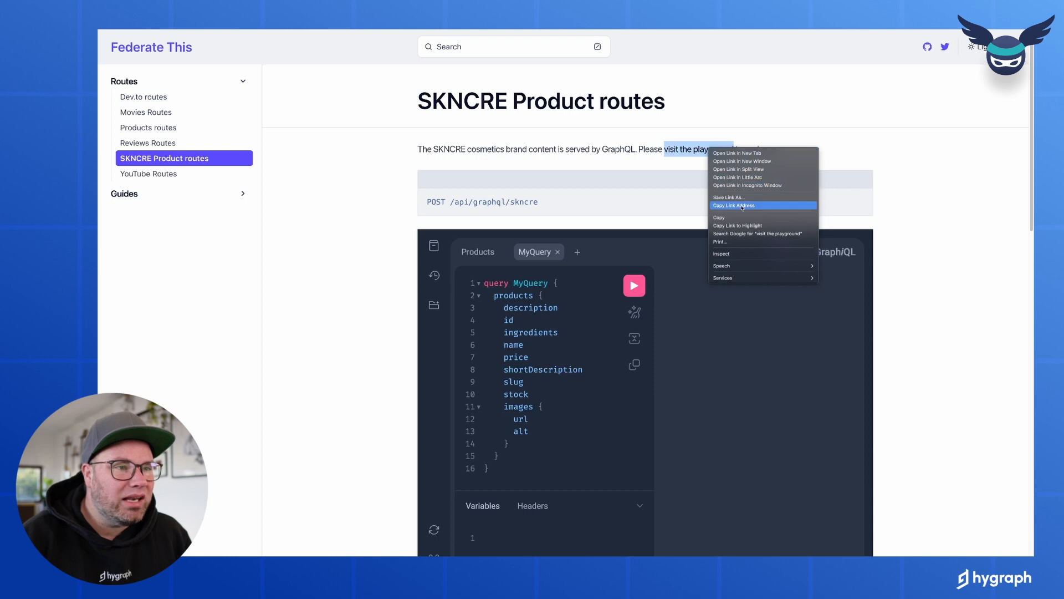
Copy the link address of the SKNCRE 'visit the playground' link
{"action": "left_click", "coordinate": [735, 206]}
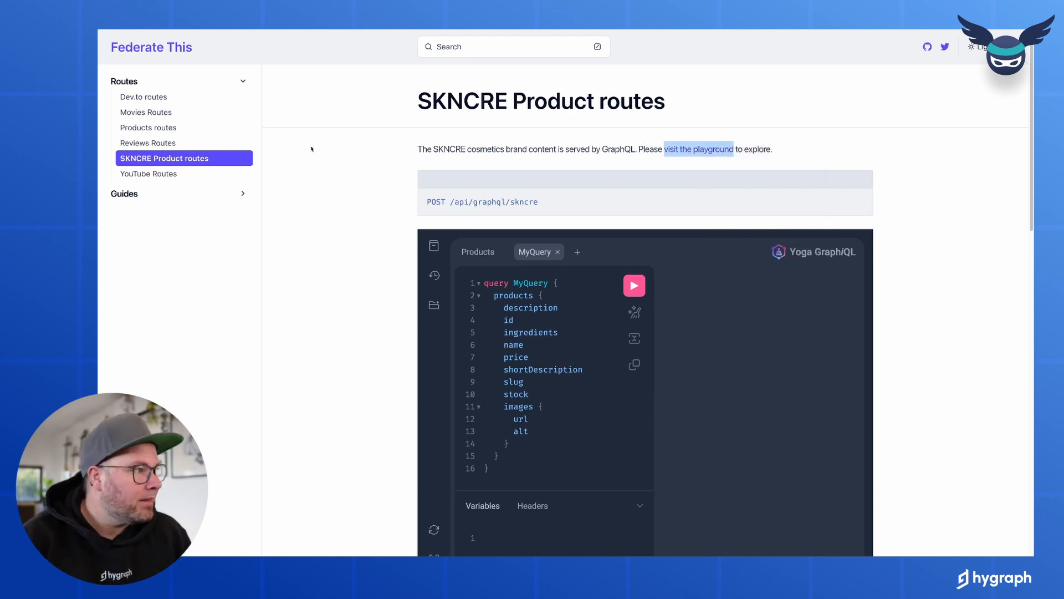
Name the remote source 'Federate This SKNCRE' (prefix FederateThisSkncre) and enable debugging
{"action": "left_click", "coordinate": [142, 107]}
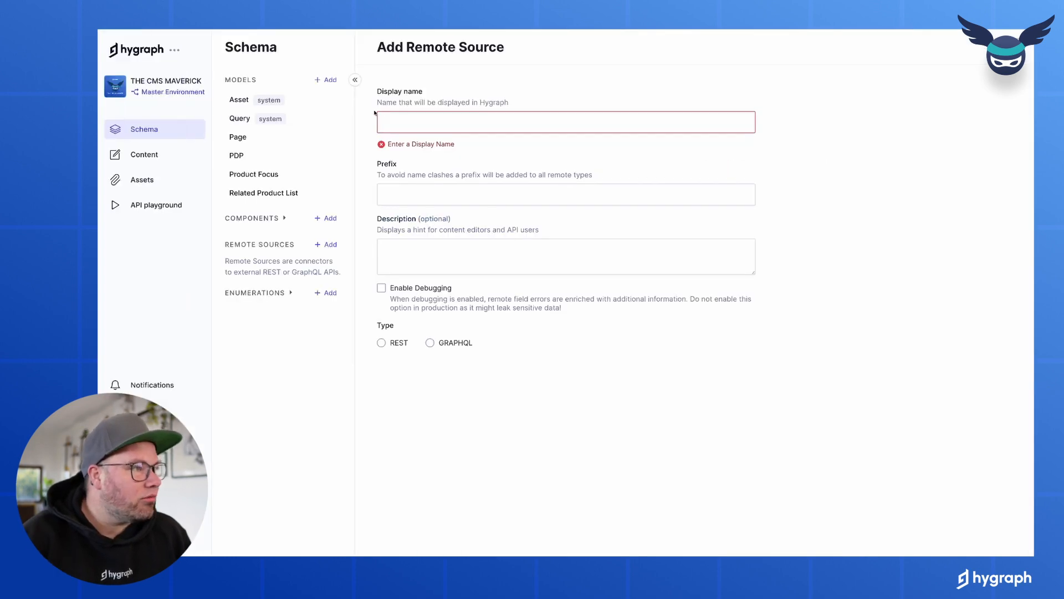
{"action": "type", "text": "Fedea"}
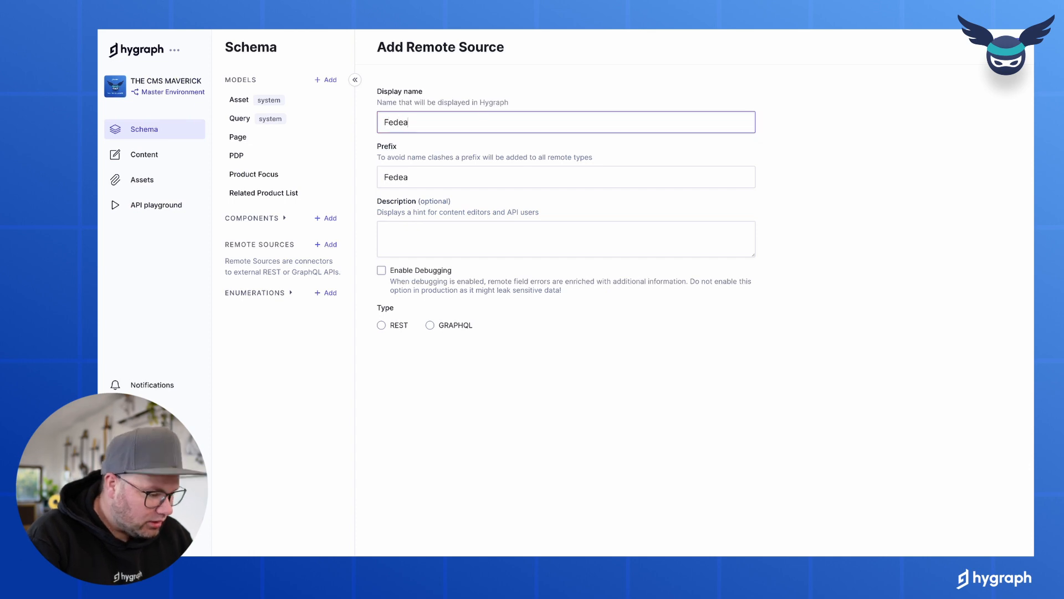
{"action": "key", "text": "BackSpace"}
{"action": "type", "text": "rate Thji"}
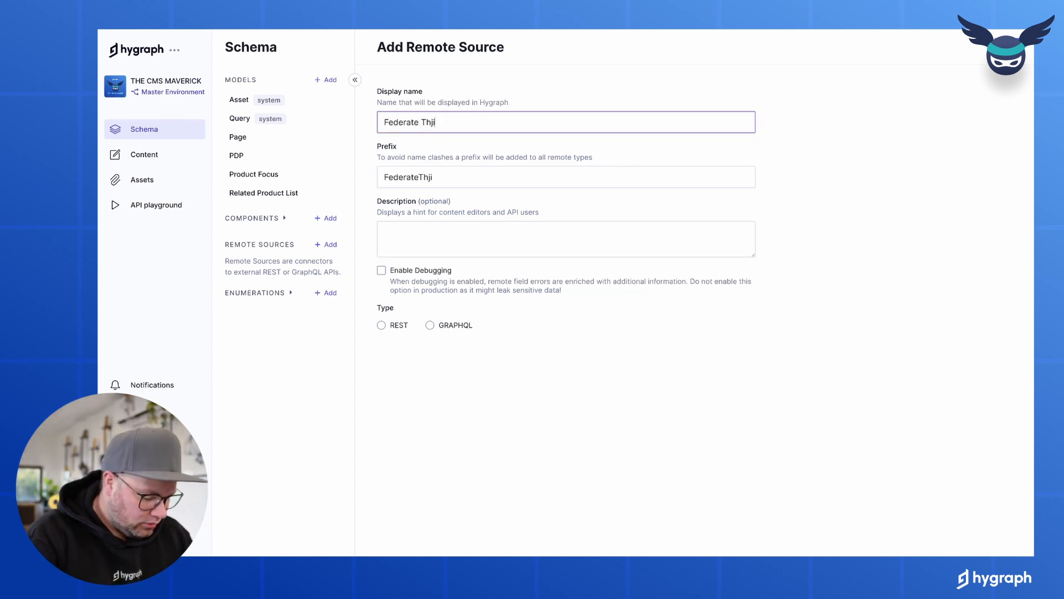
{"action": "type", "text": "s SKNCRE"}
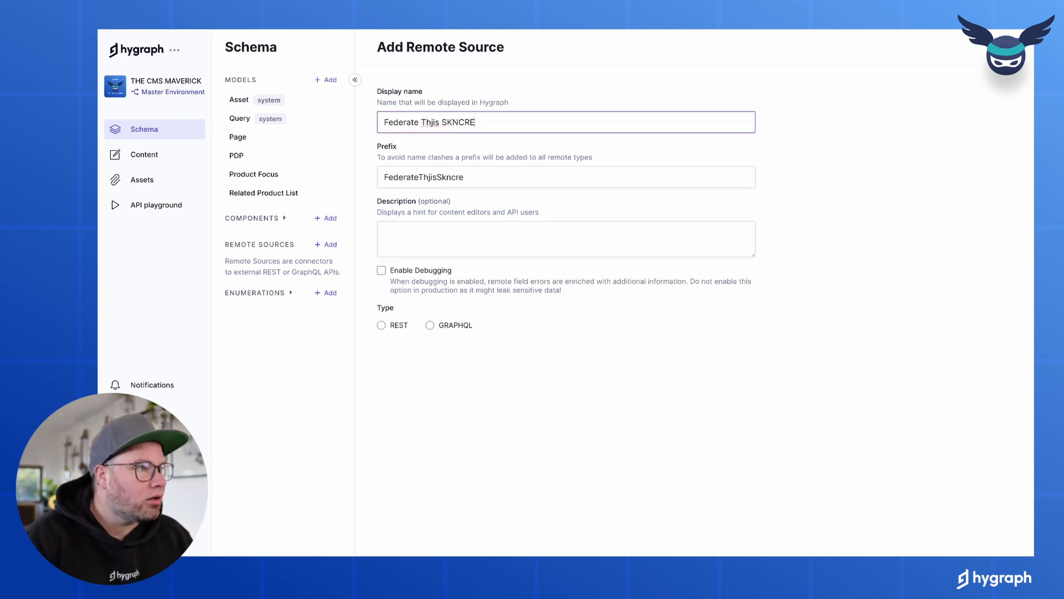
{"action": "left_click", "coordinate": [432, 122]}
{"action": "key", "text": "BackSpace"}
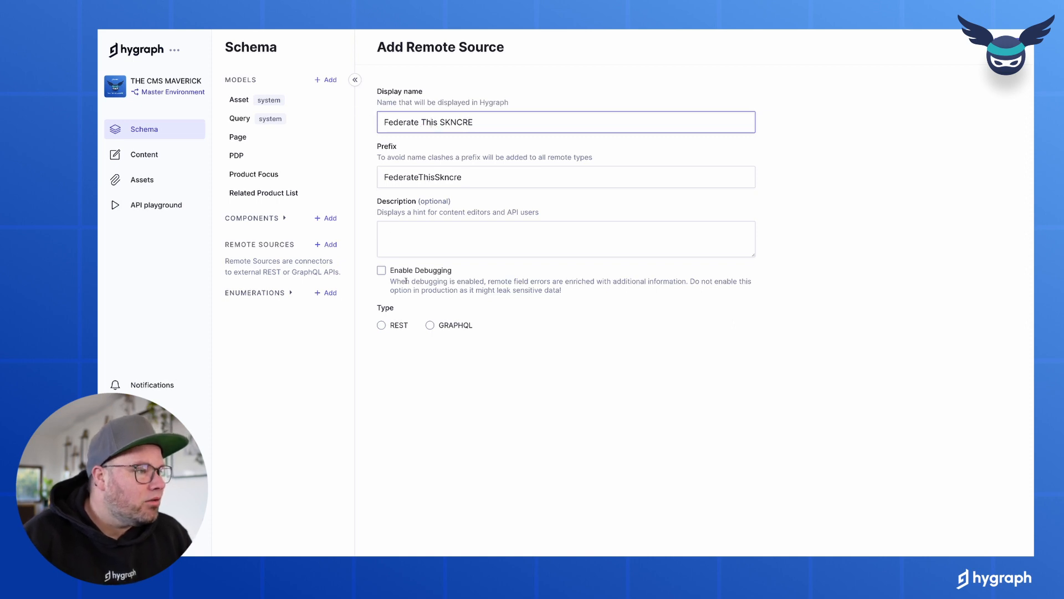
{"action": "left_click", "coordinate": [409, 271]}
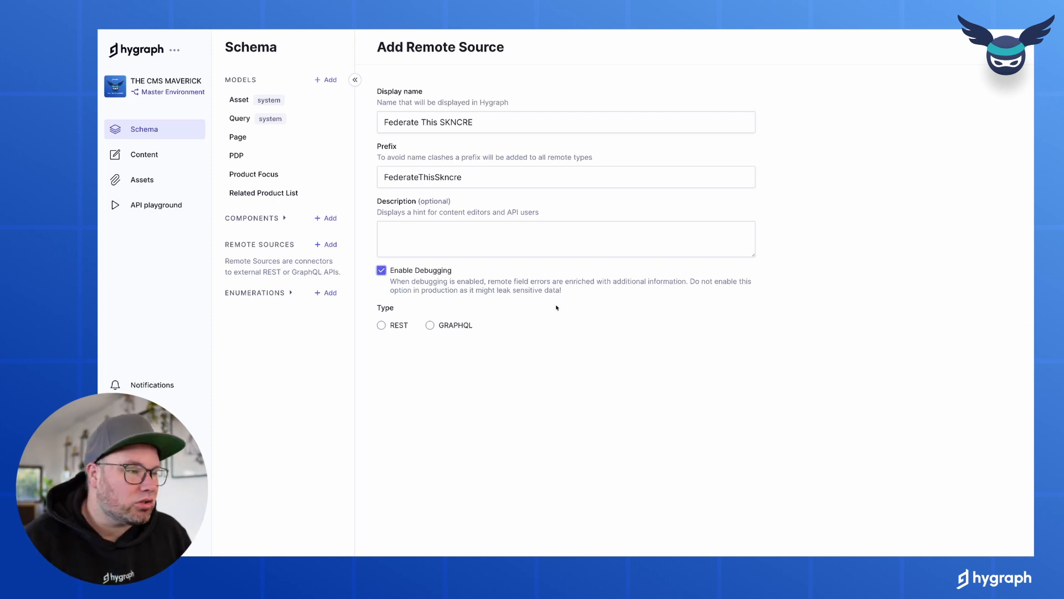
{"action": "left_click", "coordinate": [454, 326]}
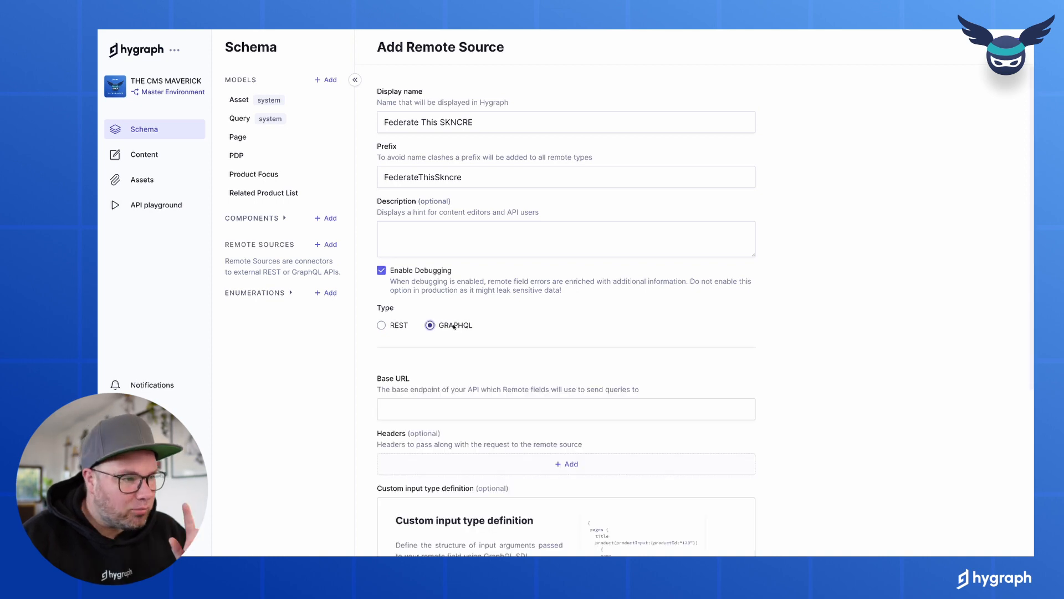
{"action": "left_click", "coordinate": [433, 399]}
{"action": "type", "text": "https://www.federatethis.com/api/graphql/skncre"}
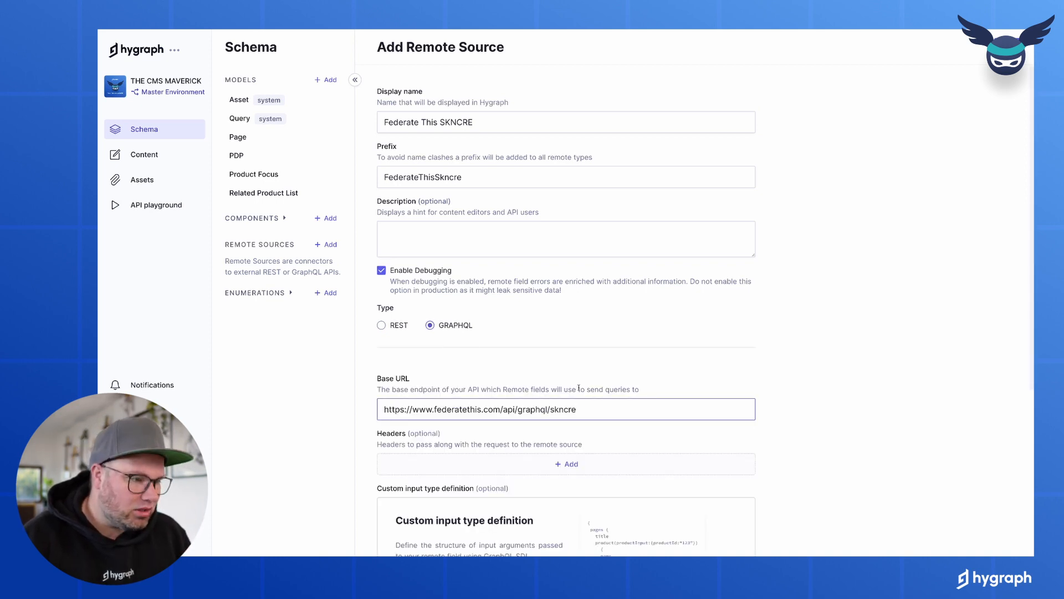
{"action": "scroll", "coordinate": [578, 388], "scroll_direction": "down", "scroll_amount": 2}
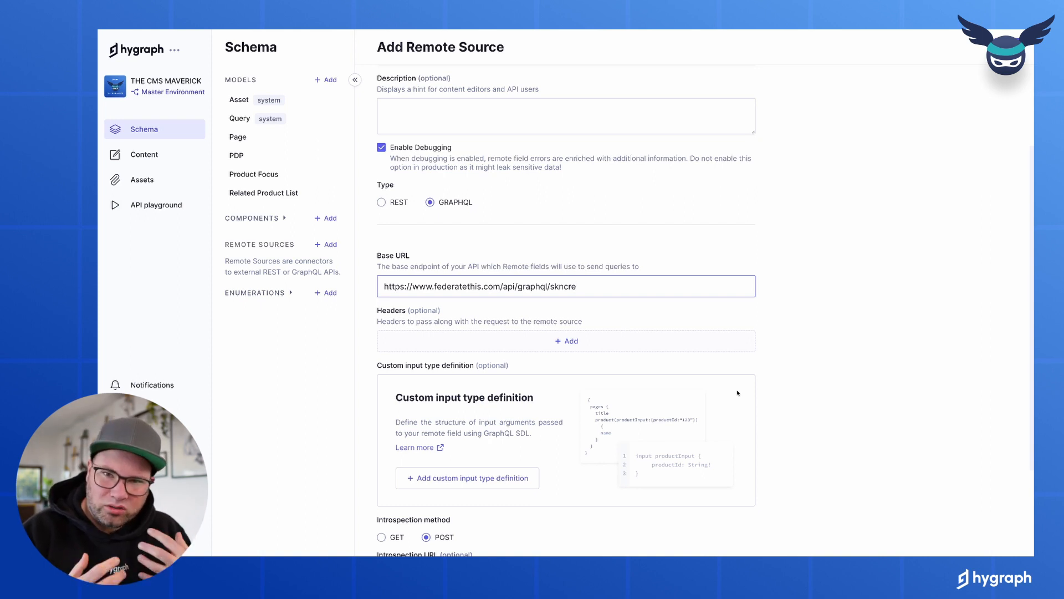
{"action": "left_click", "coordinate": [715, 343]}
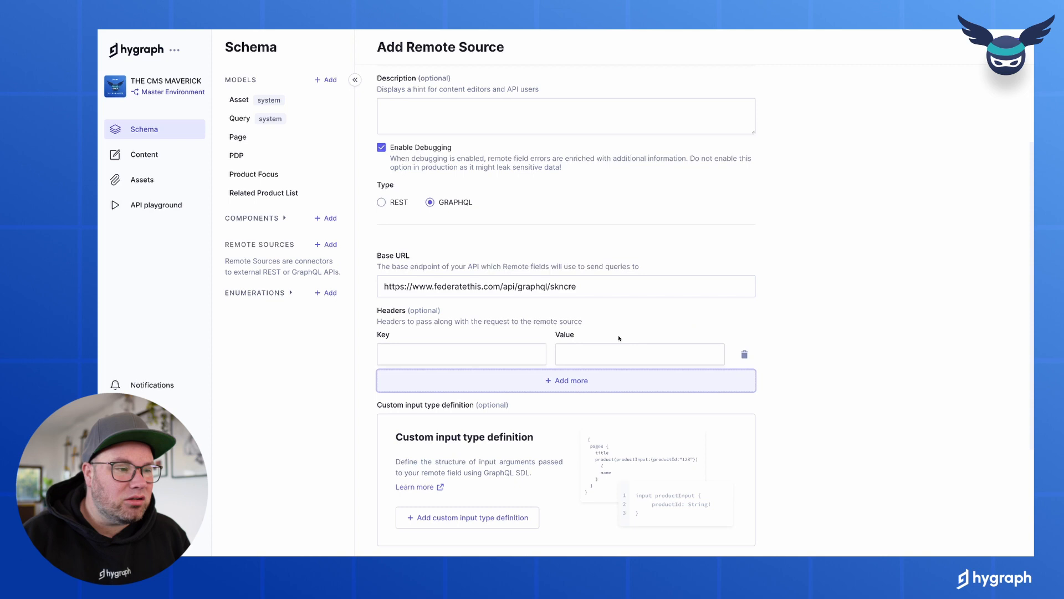
{"action": "left_click", "coordinate": [744, 354]}
{"action": "scroll", "coordinate": [769, 388], "scroll_direction": "down", "scroll_amount": 3}
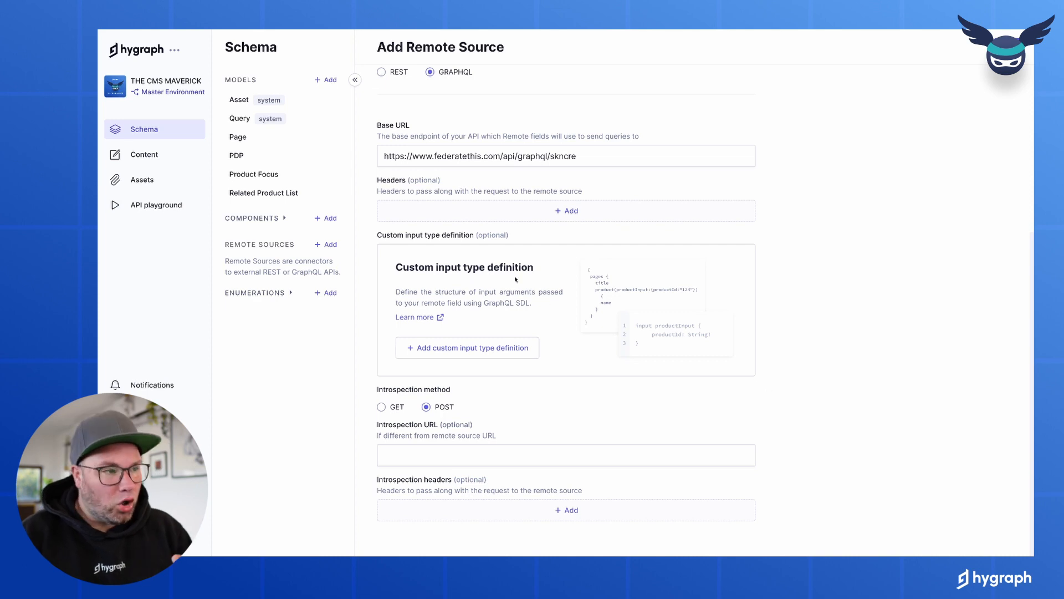
{"action": "left_click_drag", "start_coordinate": [475, 236], "coordinate": [511, 237]}
Review the introspection method options, then add the Federate This SKNCRE remote source
{"action": "left_click", "coordinate": [525, 239]}
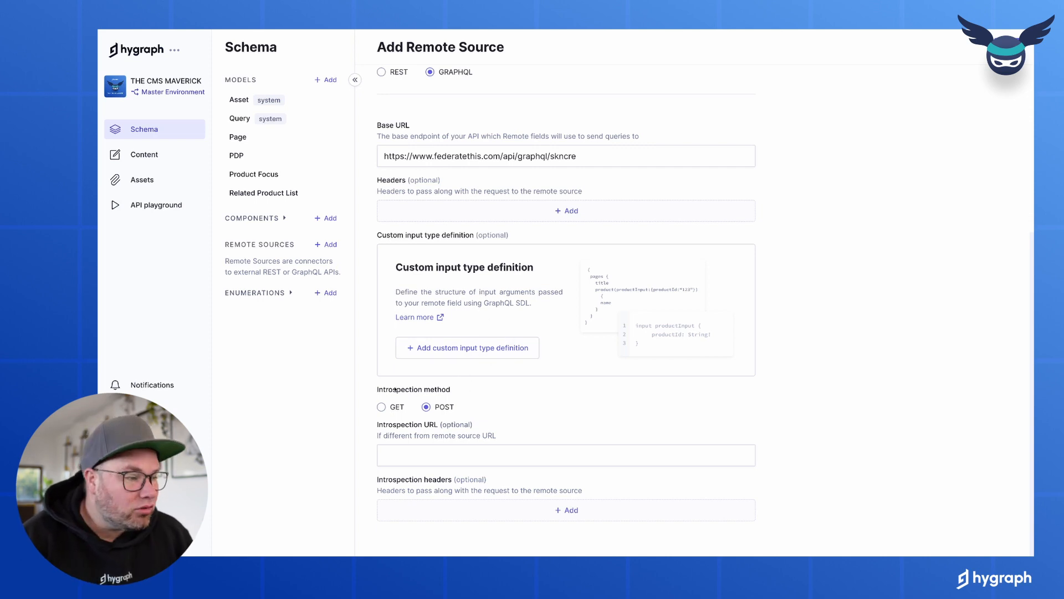
{"action": "left_click_drag", "start_coordinate": [378, 390], "coordinate": [449, 390]}
{"action": "left_click", "coordinate": [450, 390]}
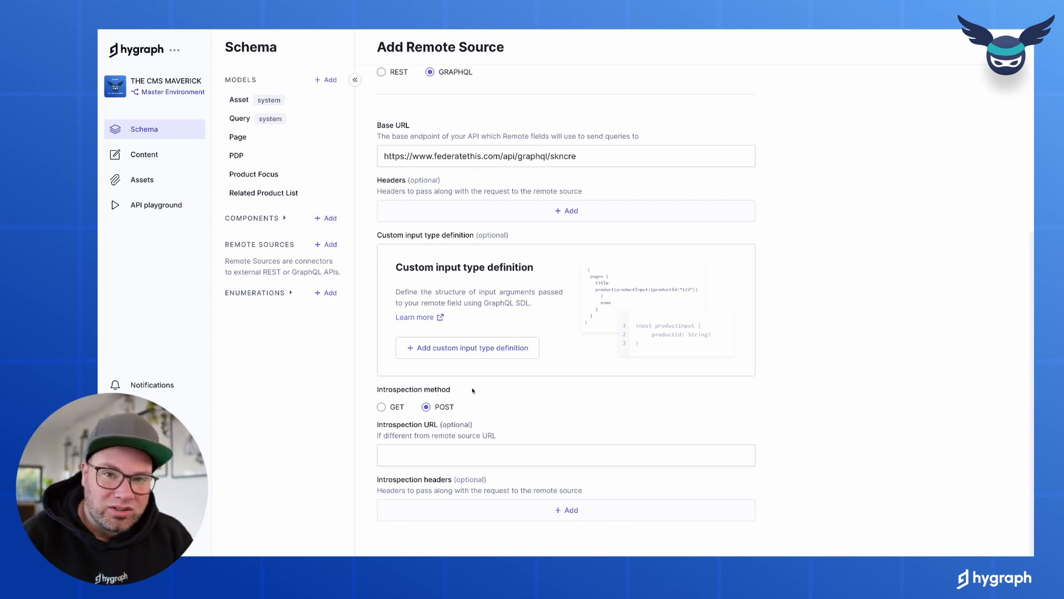
{"action": "scroll", "coordinate": [473, 391], "scroll_direction": "up", "scroll_amount": 3}
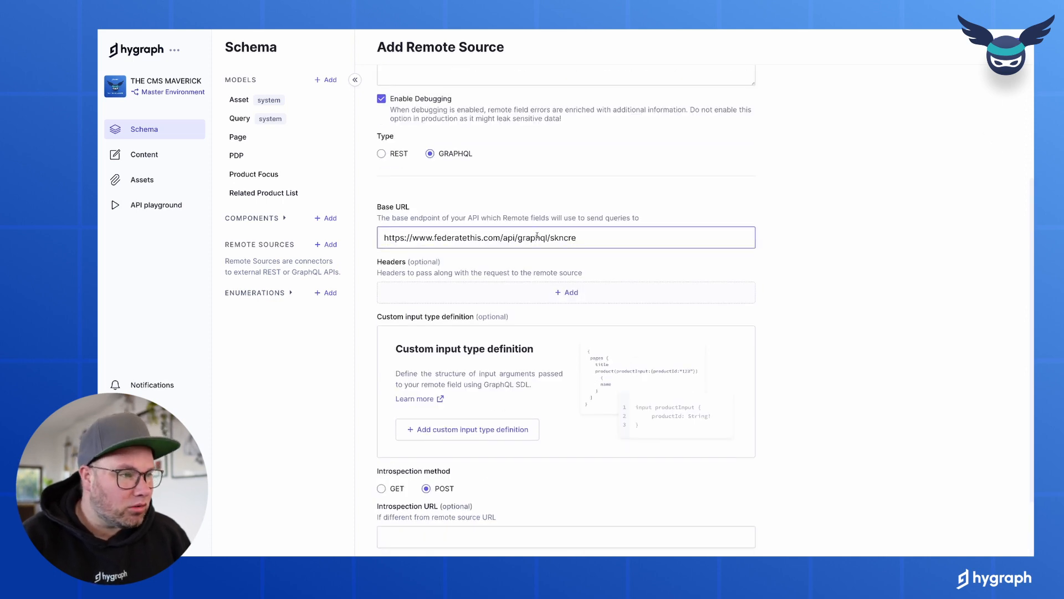
{"action": "scroll", "coordinate": [793, 388], "scroll_direction": "down", "scroll_amount": 3}
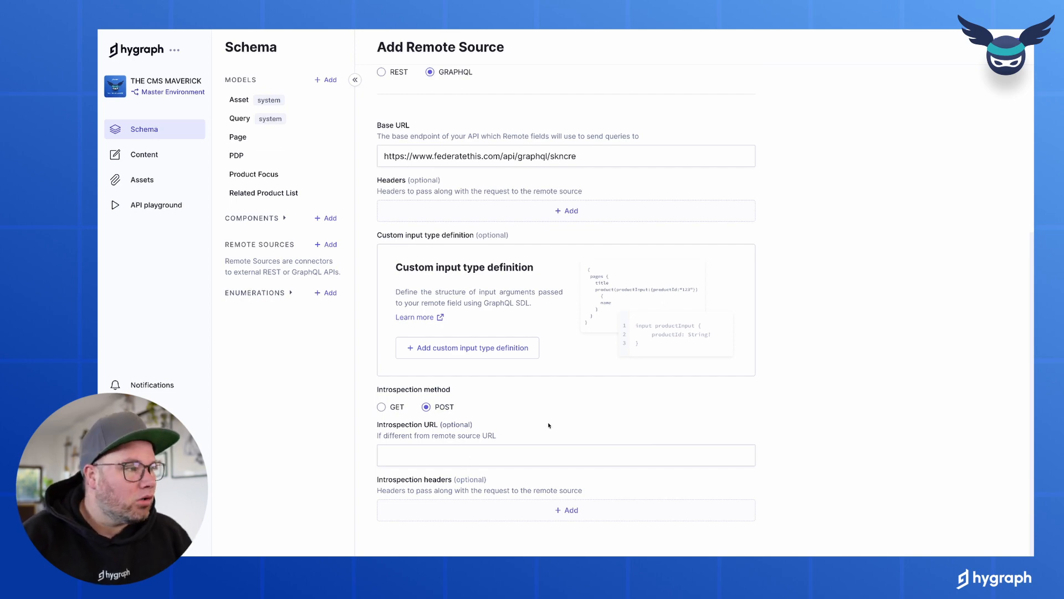
{"action": "scroll", "coordinate": [704, 282], "scroll_direction": "up", "scroll_amount": 9}
{"action": "left_click", "coordinate": [1001, 50]}
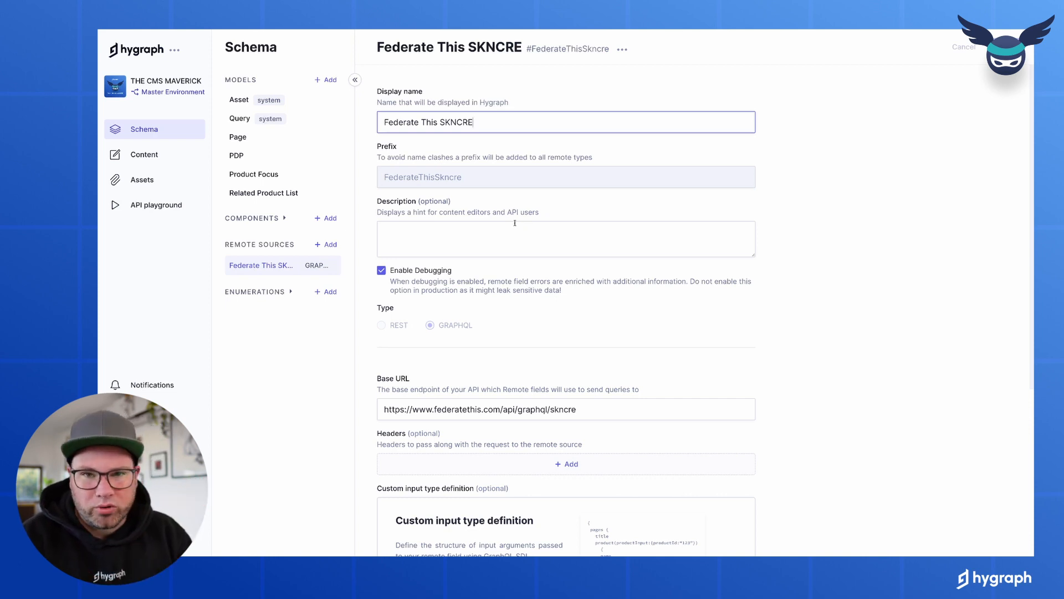
On the Query model, start a GraphQL remote field named Products from Federate This SKNCRE
{"action": "left_click", "coordinate": [242, 119]}
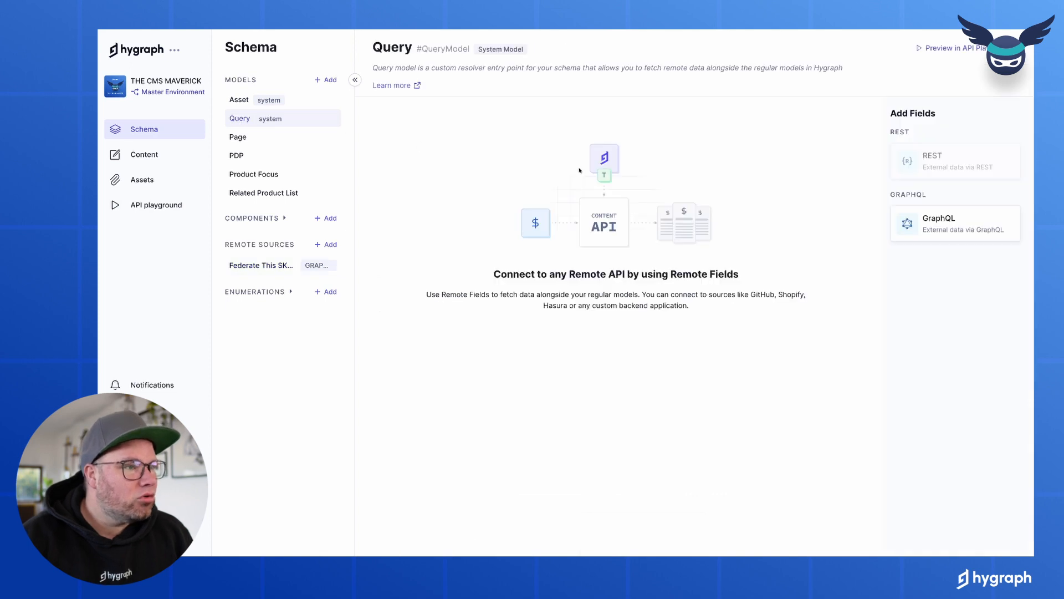
{"action": "left_click", "coordinate": [943, 224]}
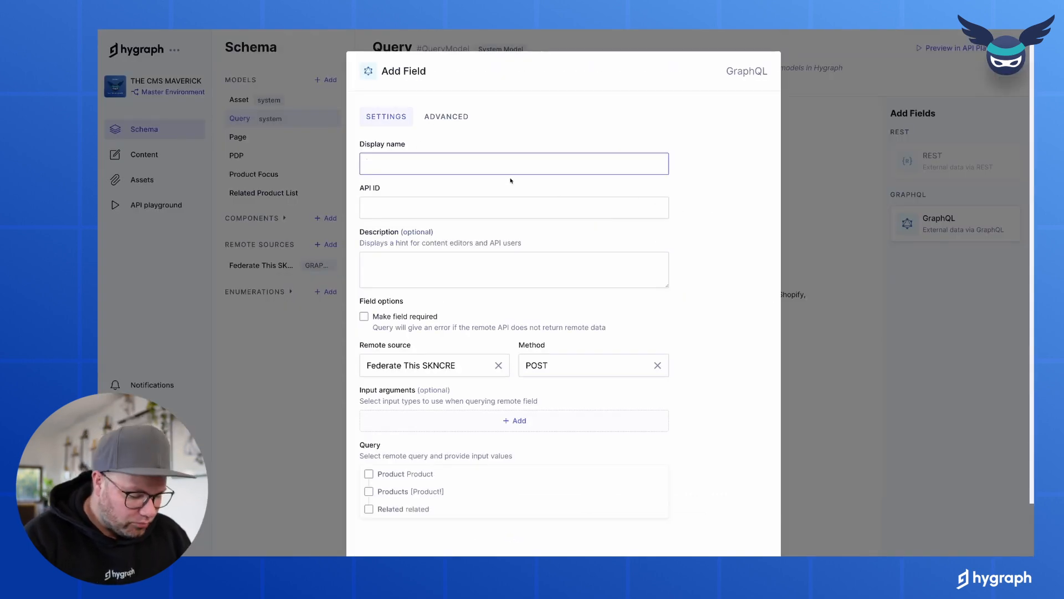
{"action": "type", "text": "Products"}
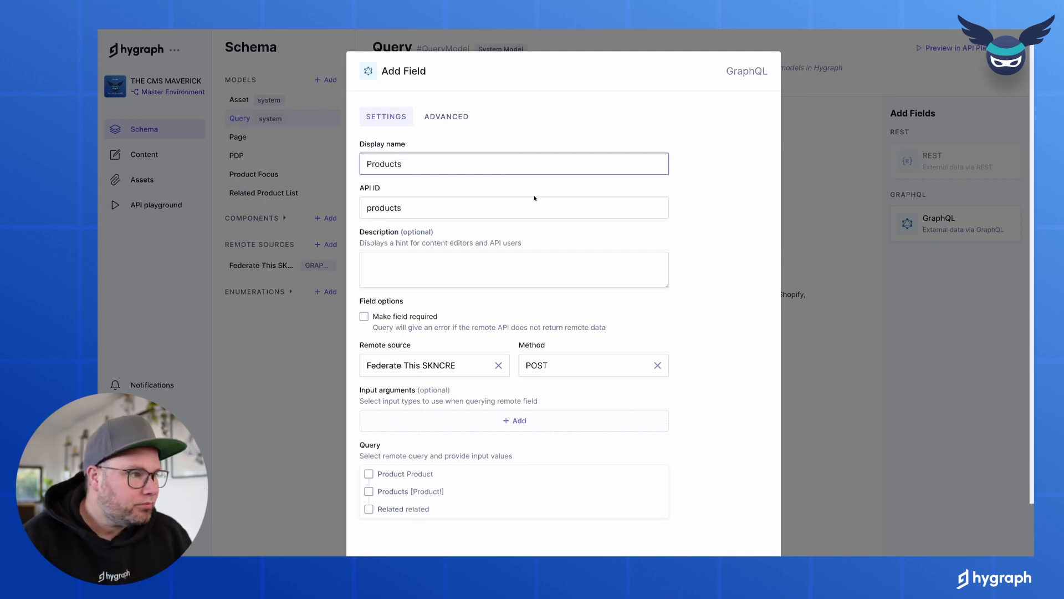
{"action": "scroll", "coordinate": [456, 374], "scroll_direction": "down", "scroll_amount": 1}
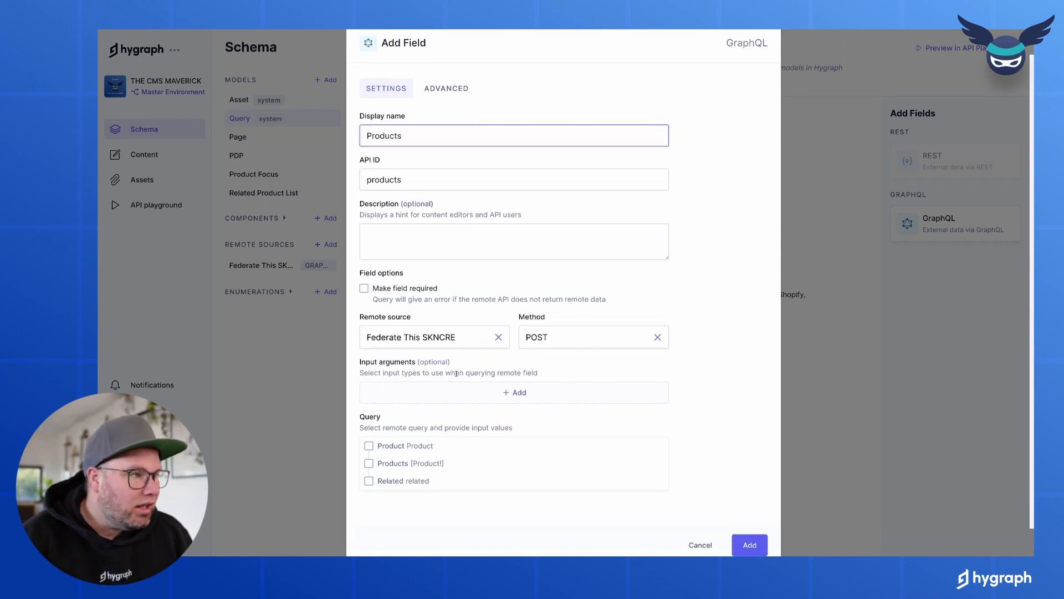
{"action": "left_click", "coordinate": [416, 339]}
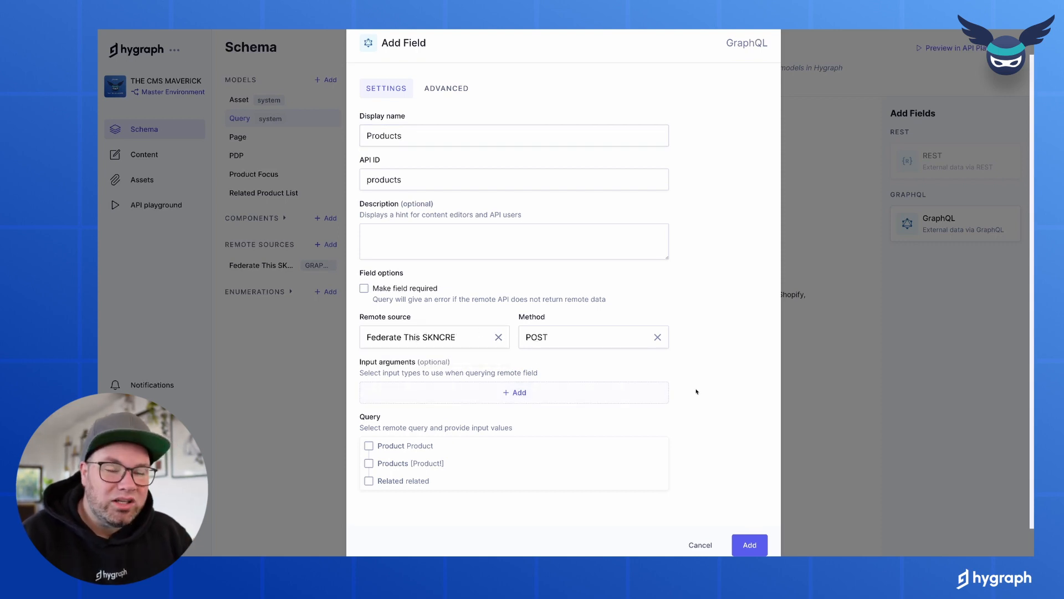
Select the Products query, leave input arguments empty, and add the field
{"action": "scroll", "coordinate": [696, 392], "scroll_direction": "down", "scroll_amount": 1}
{"action": "left_click", "coordinate": [370, 433]}
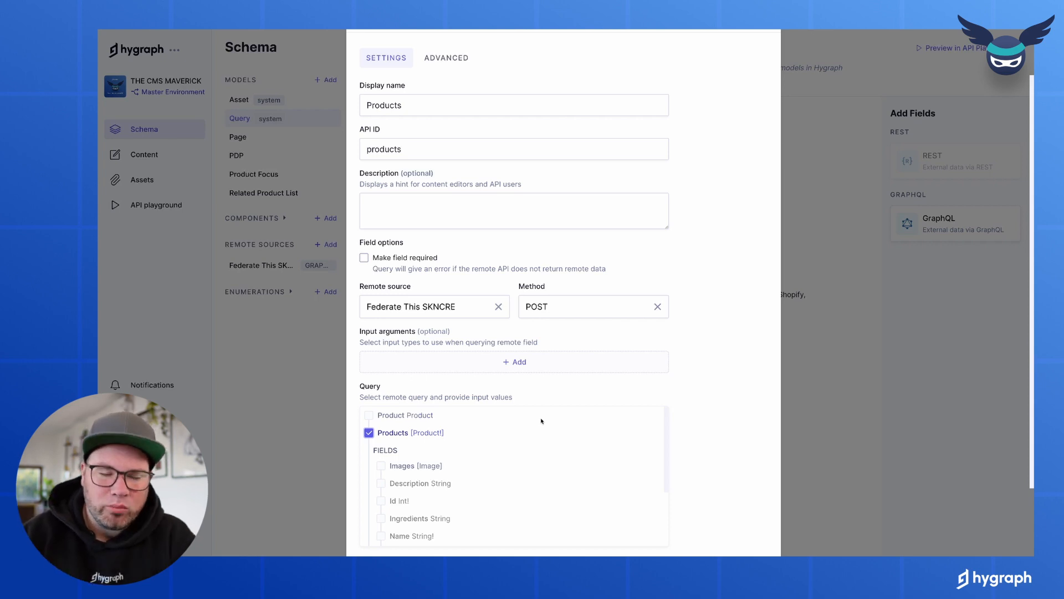
{"action": "left_click", "coordinate": [529, 355]}
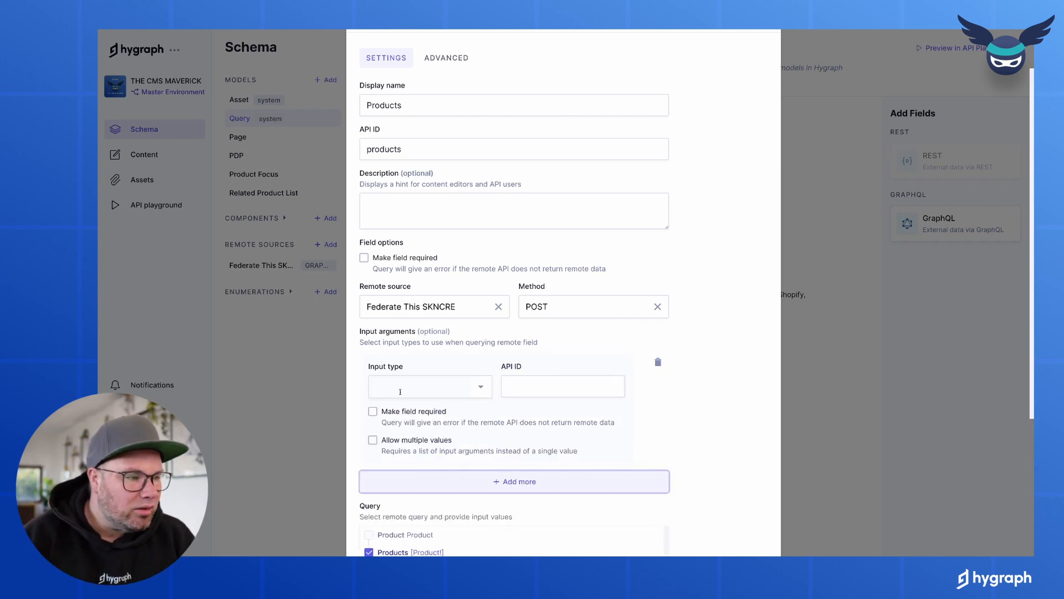
{"action": "left_click", "coordinate": [659, 362]}
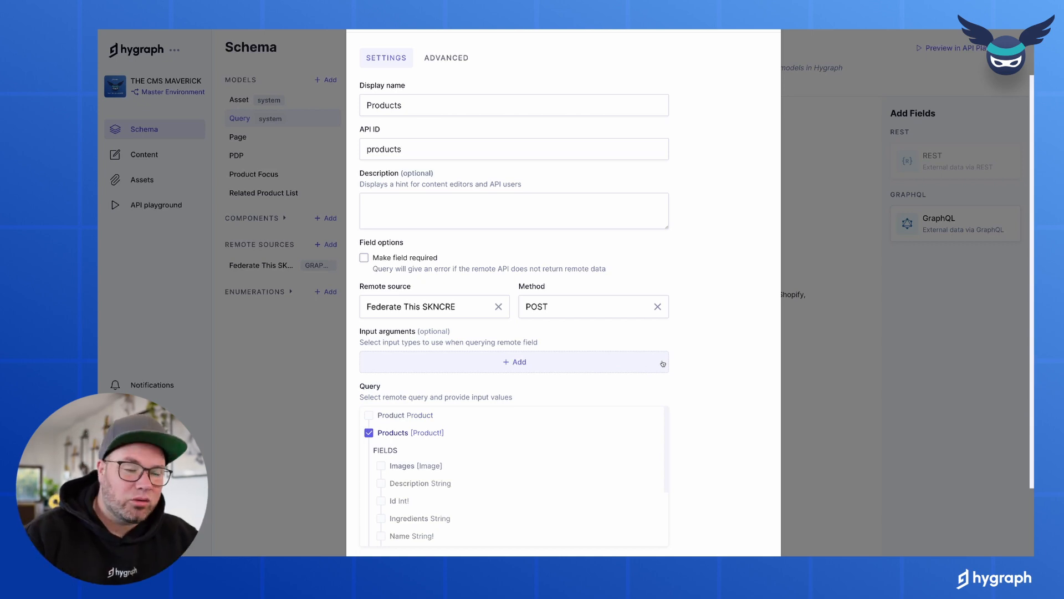
{"action": "scroll", "coordinate": [730, 390], "scroll_direction": "down", "scroll_amount": 2}
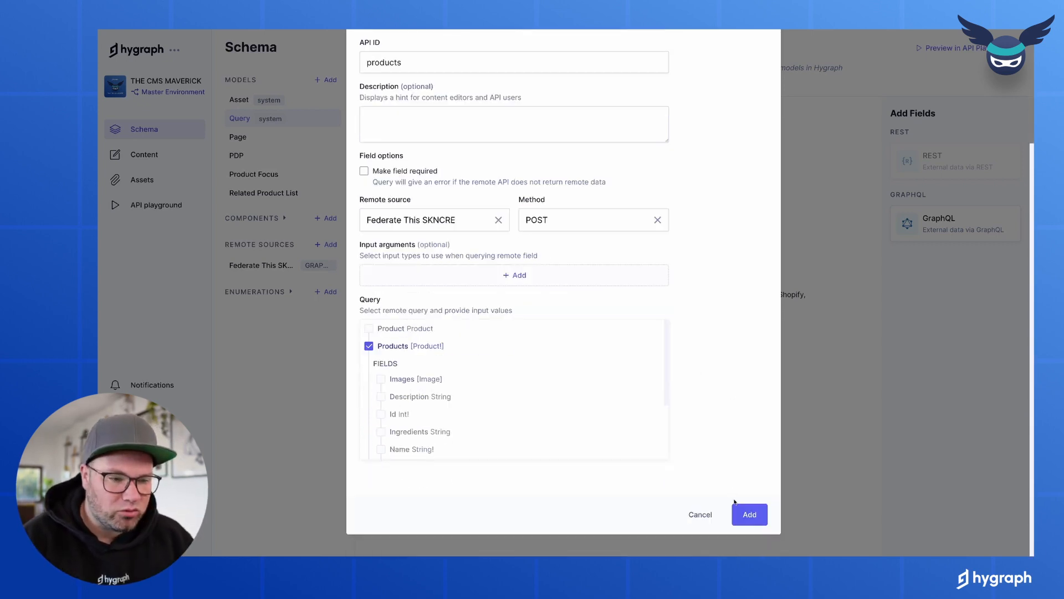
{"action": "left_click", "coordinate": [746, 513]}
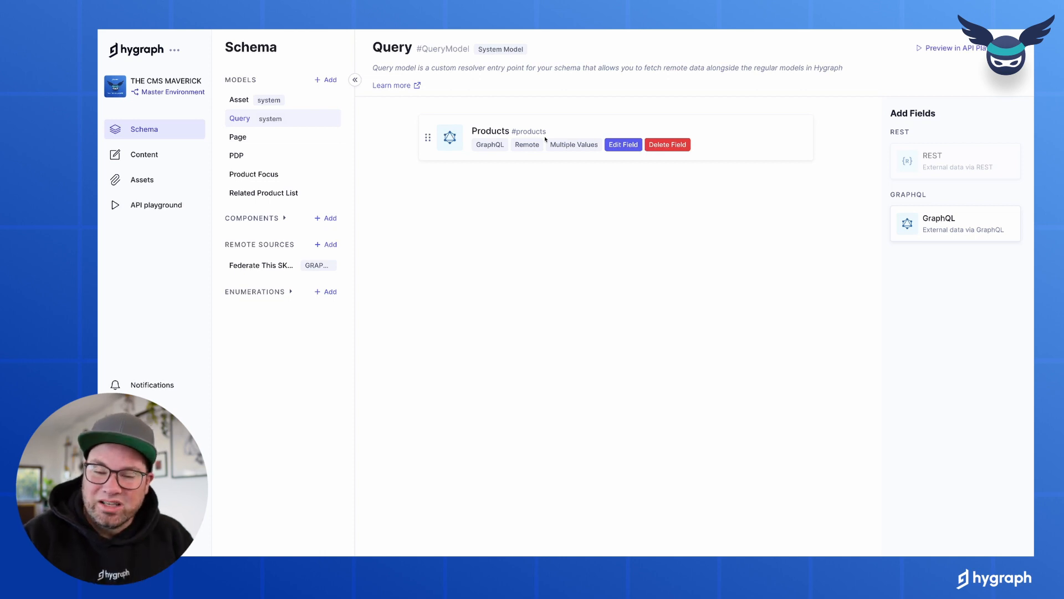
Build a products query with description, id, image alt and url, ingredients, name, price, shortDescription, slug, stock
{"action": "left_click", "coordinate": [172, 206]}
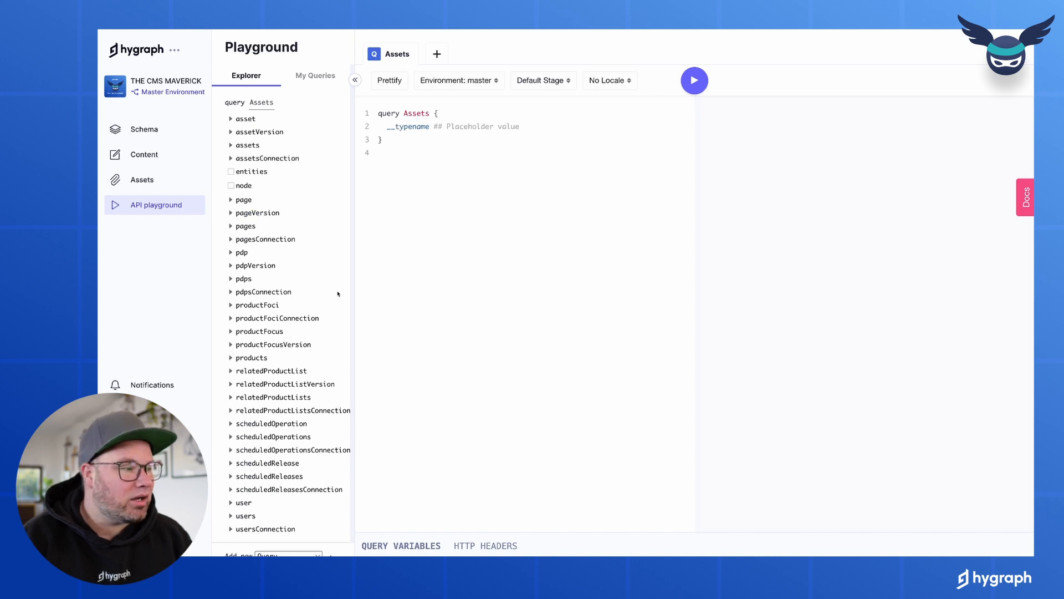
{"action": "left_click", "coordinate": [230, 358]}
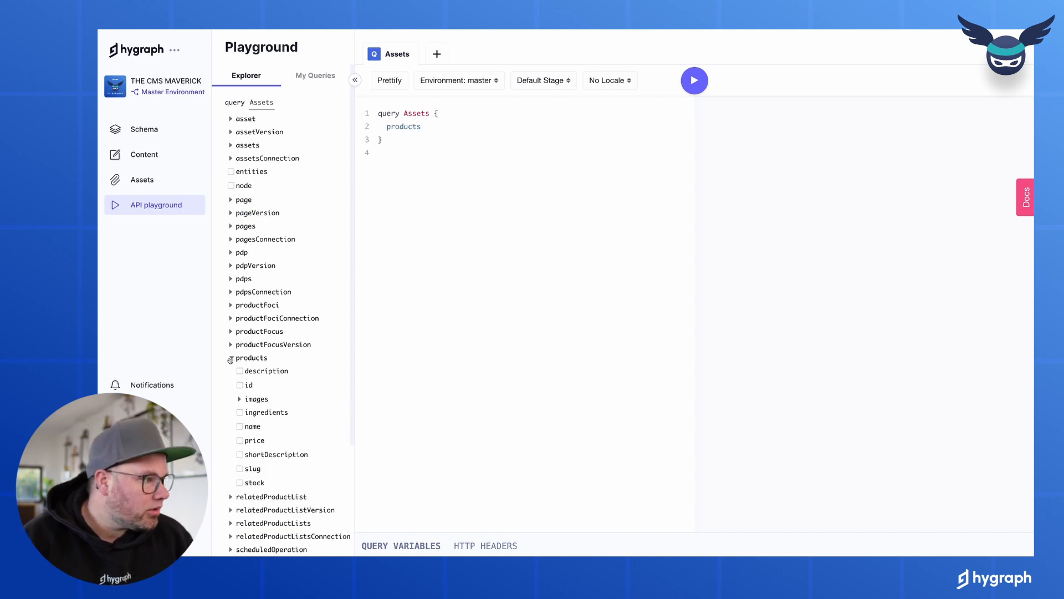
{"action": "scroll", "coordinate": [230, 360], "scroll_direction": "down", "scroll_amount": 1}
{"action": "left_click", "coordinate": [240, 341]}
{"action": "left_click", "coordinate": [239, 356]}
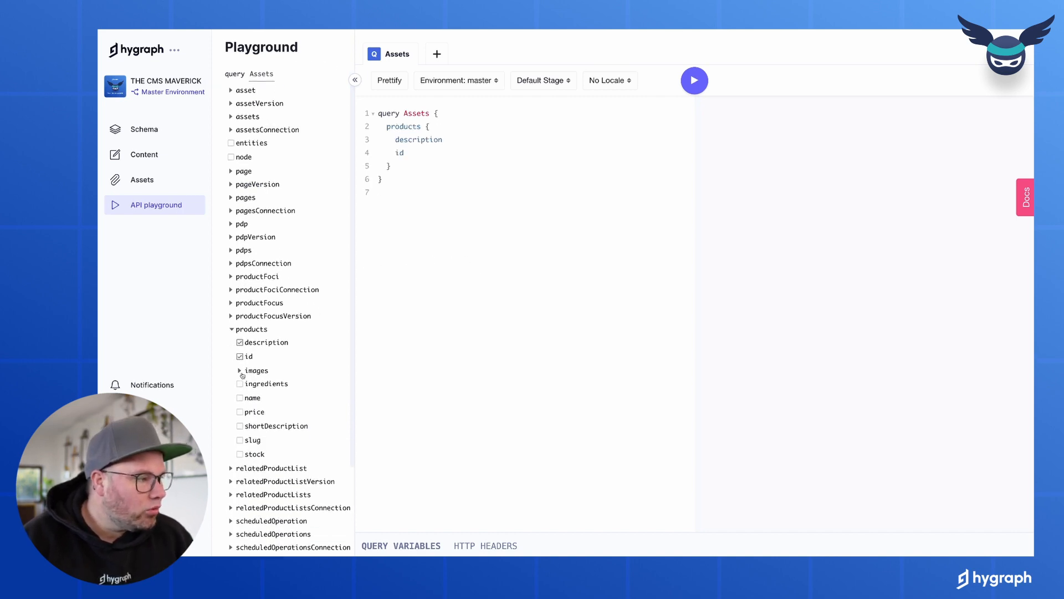
{"action": "left_click", "coordinate": [241, 372]}
{"action": "left_click", "coordinate": [248, 384]}
{"action": "left_click", "coordinate": [248, 397]}
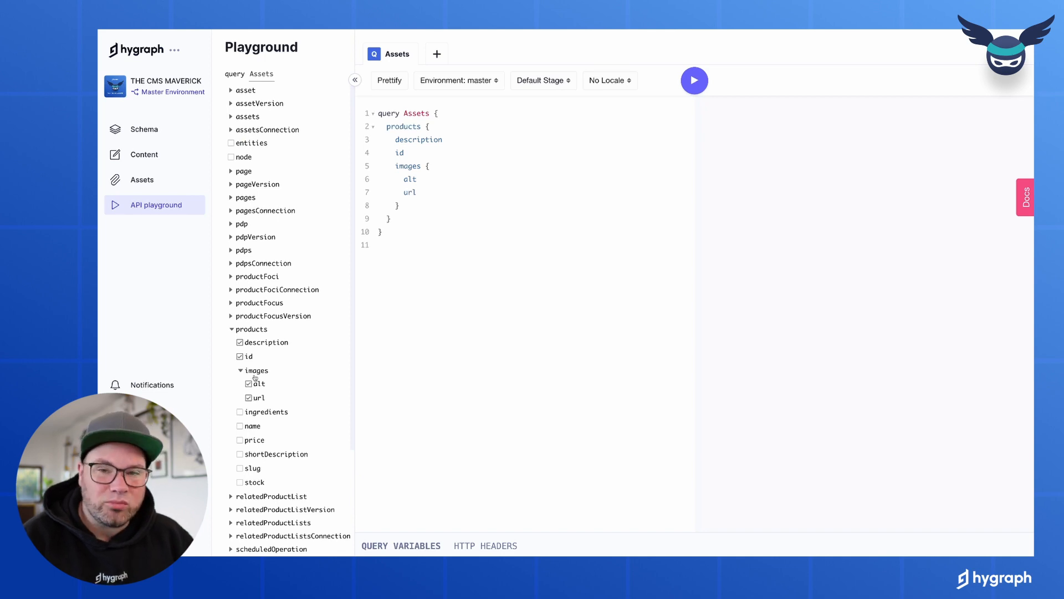
{"action": "left_click", "coordinate": [255, 411]}
{"action": "left_click", "coordinate": [255, 426]}
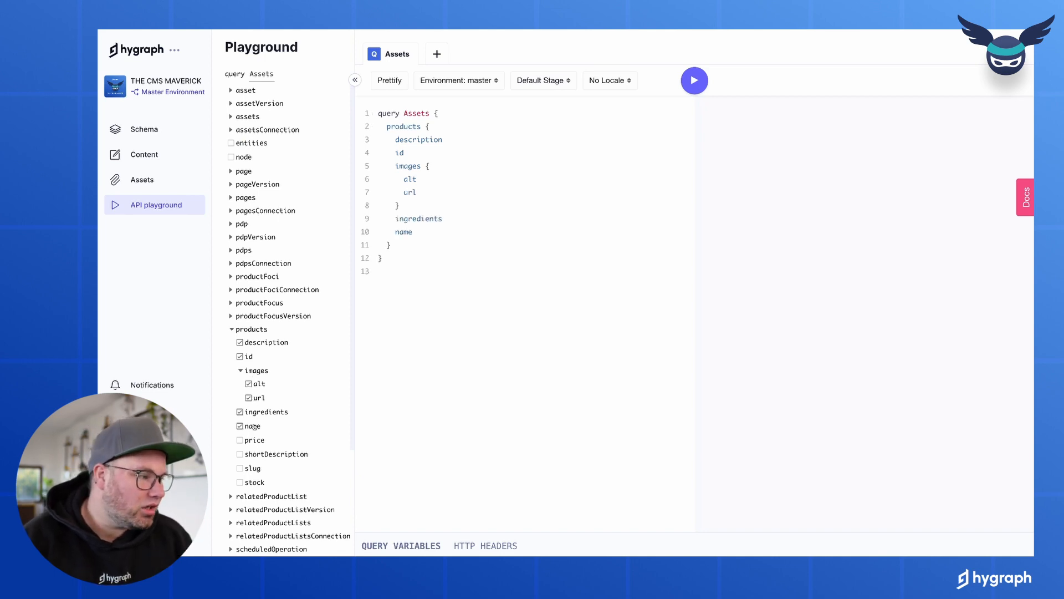
{"action": "left_click", "coordinate": [254, 440]}
{"action": "left_click", "coordinate": [255, 454]}
{"action": "left_click", "coordinate": [254, 468]}
{"action": "left_click", "coordinate": [254, 481]}
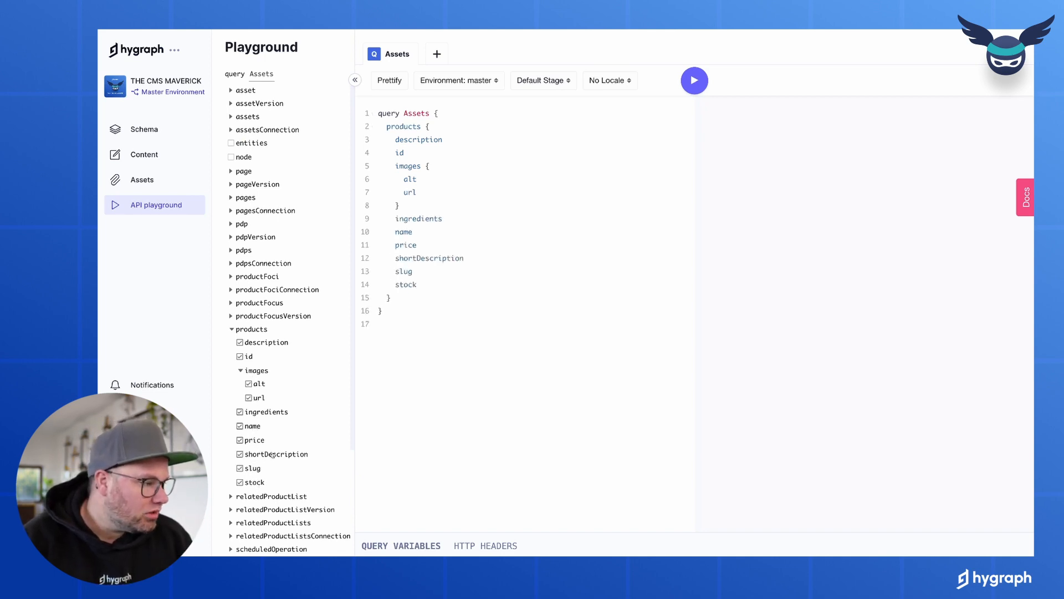
Run the products query, then run the same query in the Federate This SKNCRE playground to compare
{"action": "left_click", "coordinate": [696, 86]}
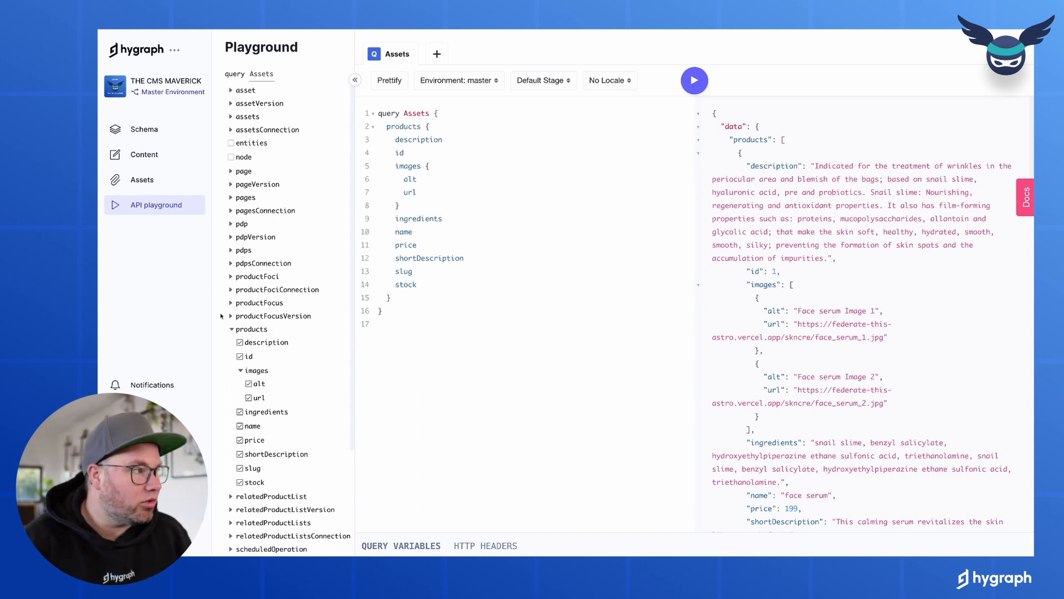
{"action": "mouse_move", "coordinate": [100, 316]}
{"action": "left_click", "coordinate": [142, 122]}
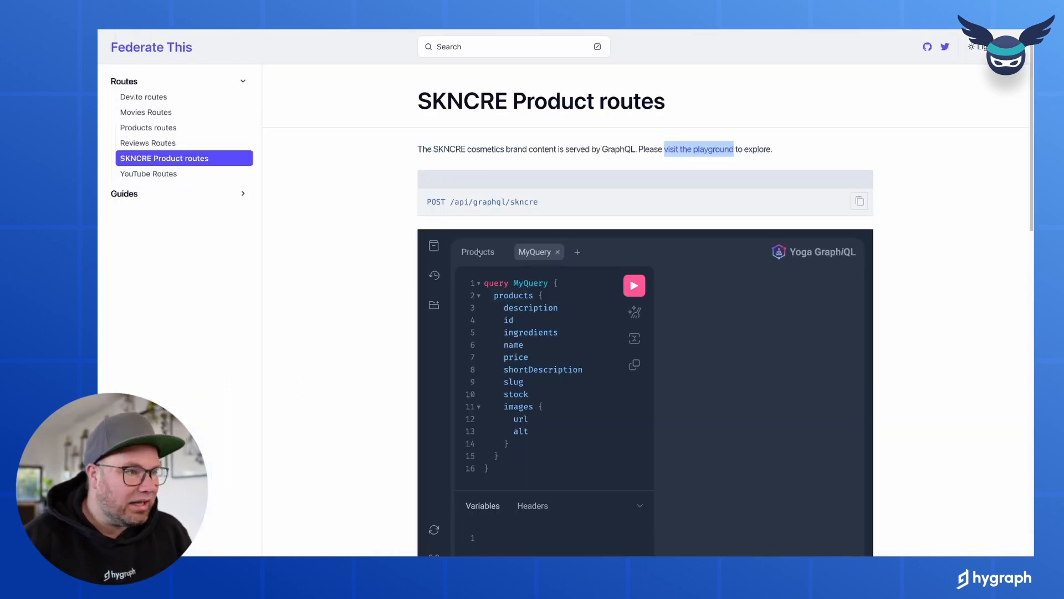
{"action": "left_click", "coordinate": [634, 285]}
{"action": "scroll", "coordinate": [780, 405], "scroll_direction": "down", "scroll_amount": 3}
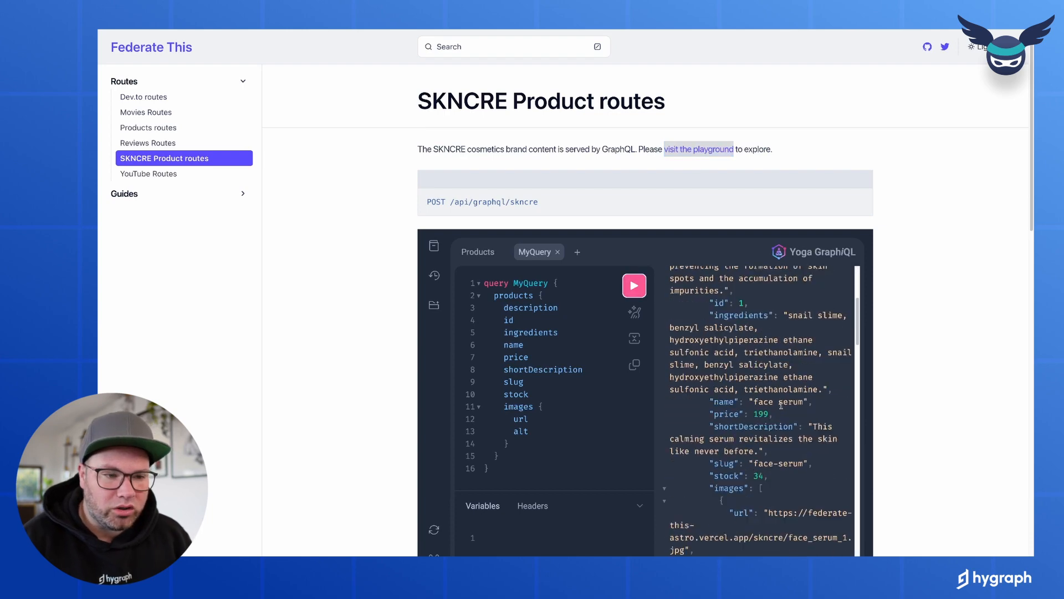
{"action": "scroll", "coordinate": [781, 405], "scroll_direction": "down", "scroll_amount": 4}
{"action": "scroll", "coordinate": [781, 404], "scroll_direction": "up", "scroll_amount": 8}
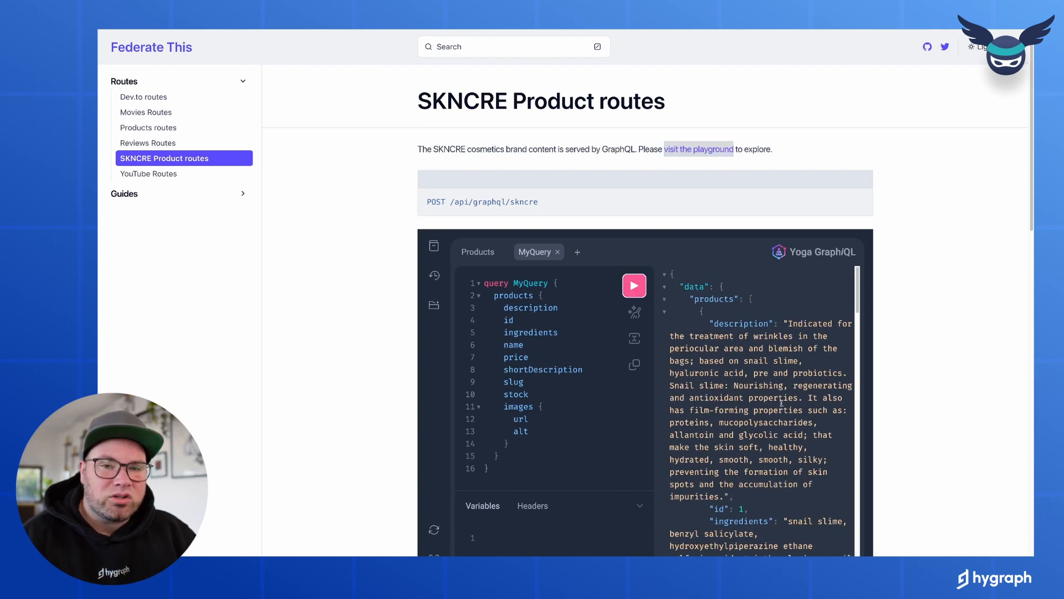